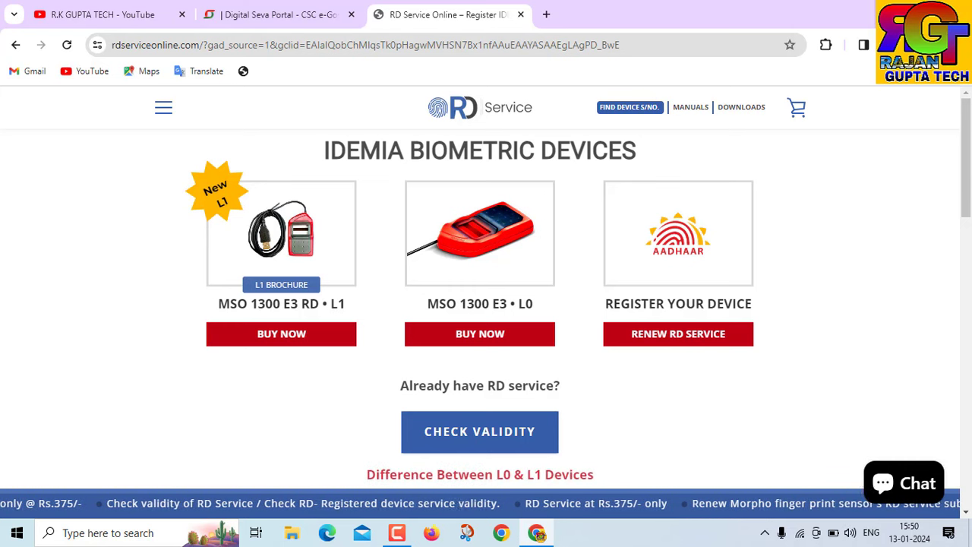
Open Control Panel from a Windows search and bring up the list of installed programs for uninstalling
left_click(891, 15)
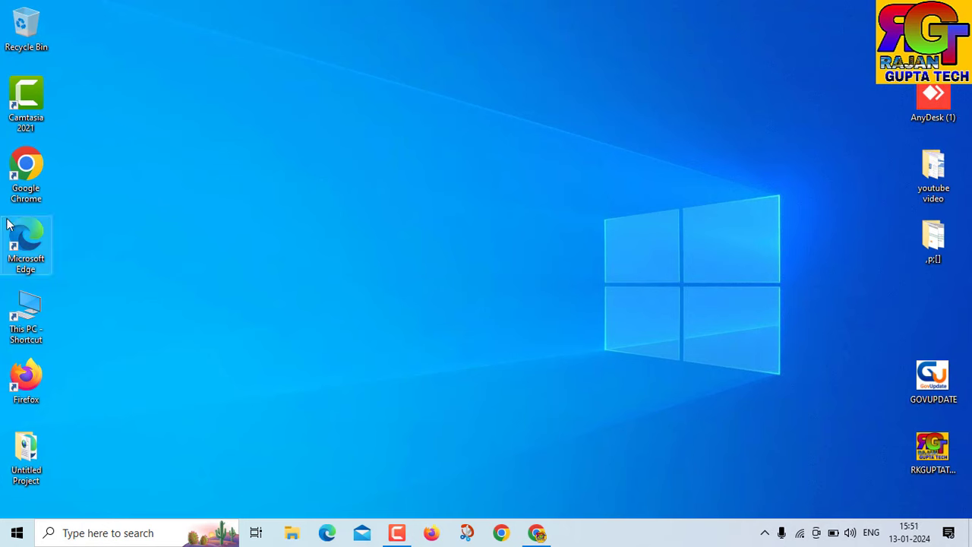
left_click(68, 533)
type("contr")
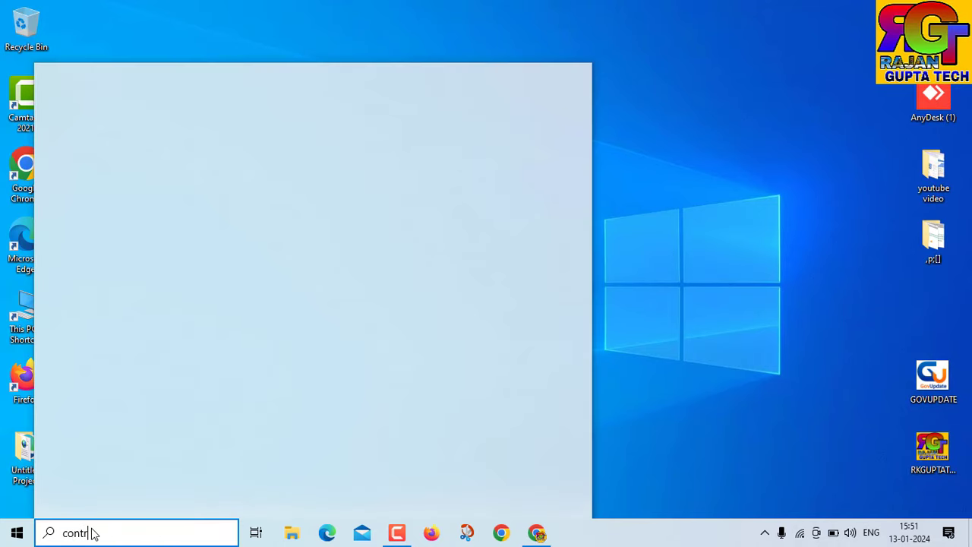
type("o")
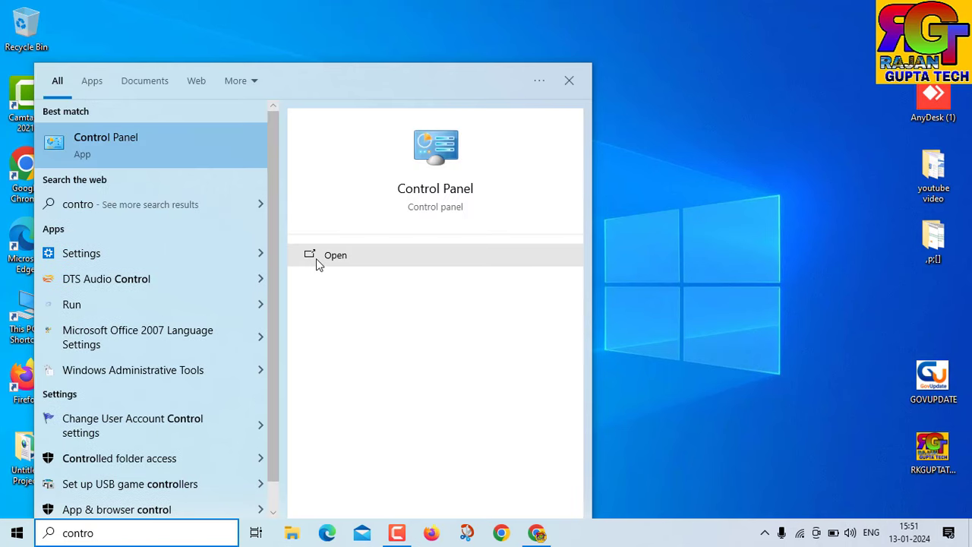
left_click(316, 258)
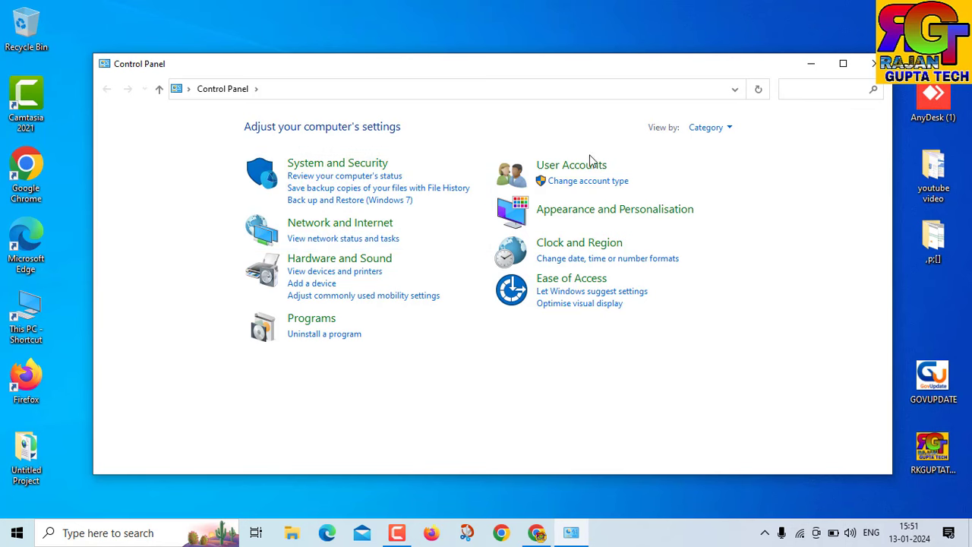
left_click(843, 64)
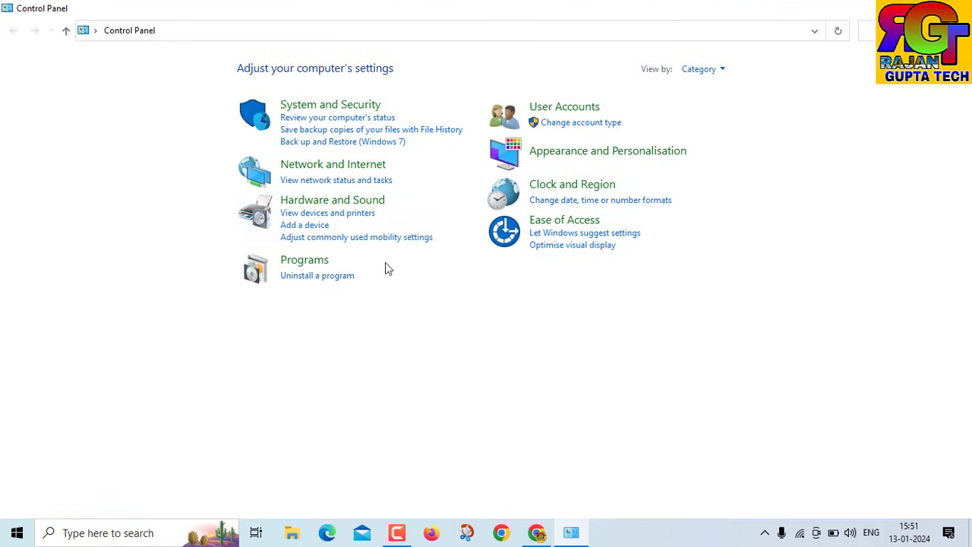
left_click(303, 278)
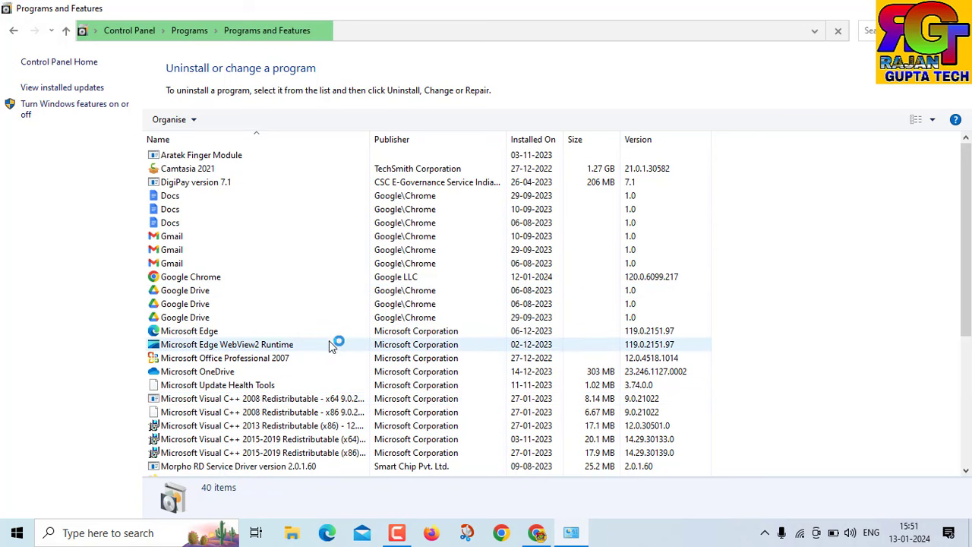
Uninstall Morpho RD Service Driver version 2.0.1.60 with all of its components
scroll(247, 201, "down", 3)
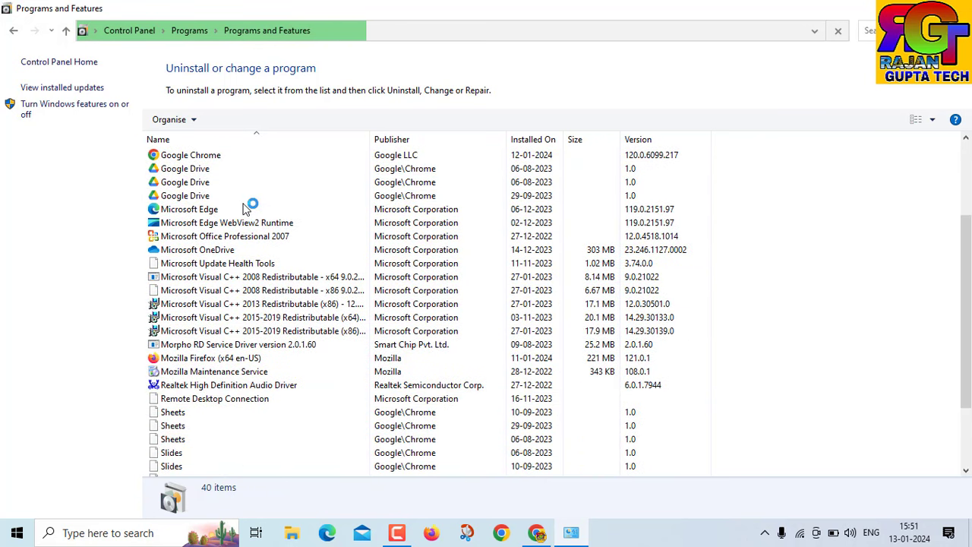
scroll(247, 207, "down", 2)
scroll(221, 243, "up", 1)
scroll(205, 266, "down", 1)
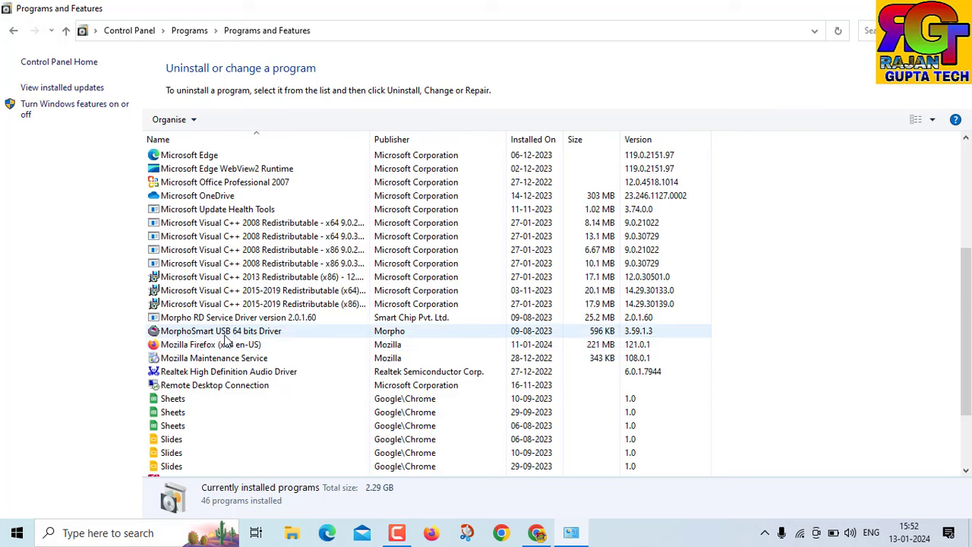
left_click(270, 320)
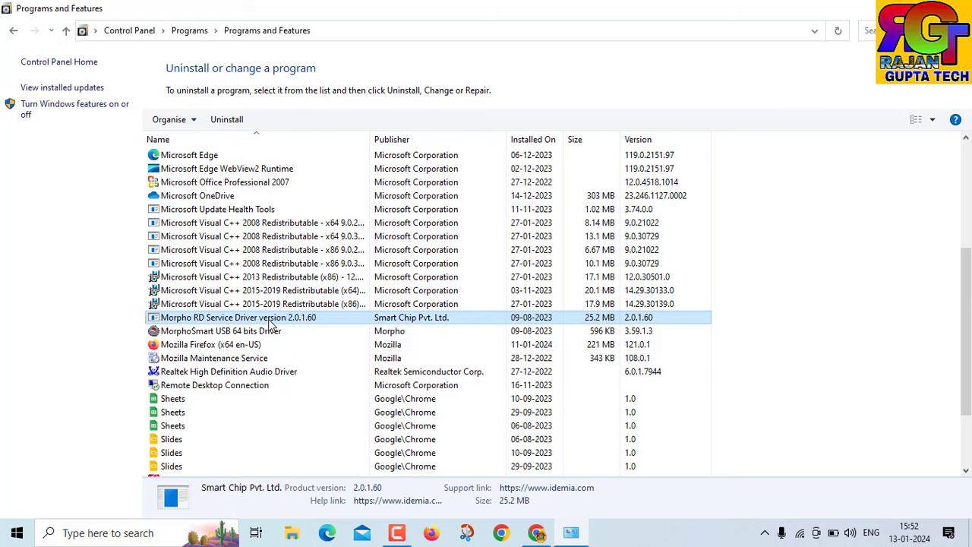
right_click(269, 321)
left_click(304, 329)
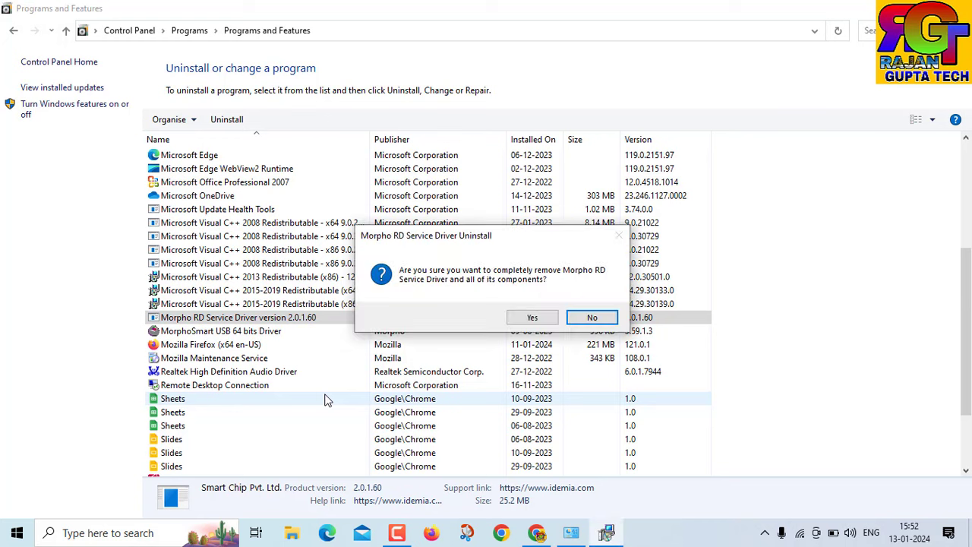
left_click(516, 319)
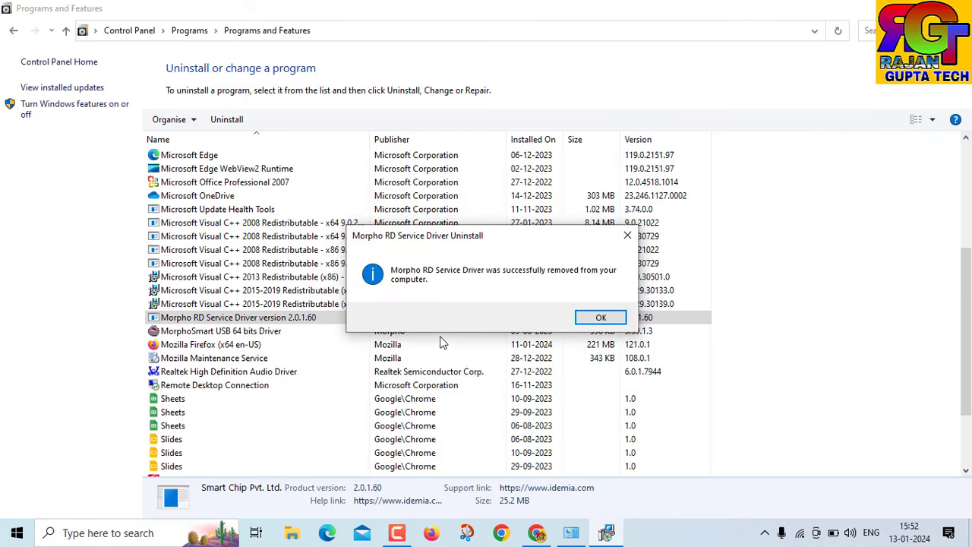
left_click(599, 318)
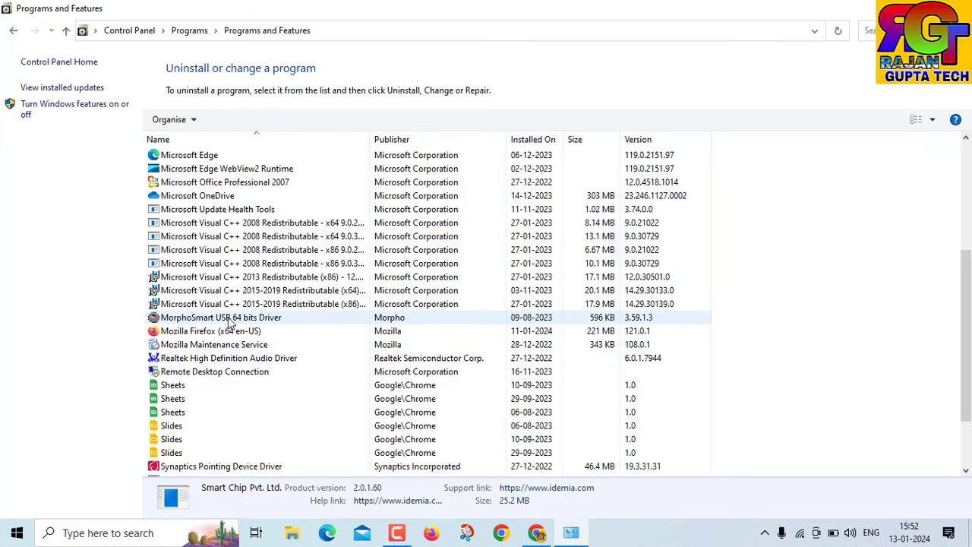
Start uninstalling the MorphoSmart USB 64 bits Driver
left_click(173, 322)
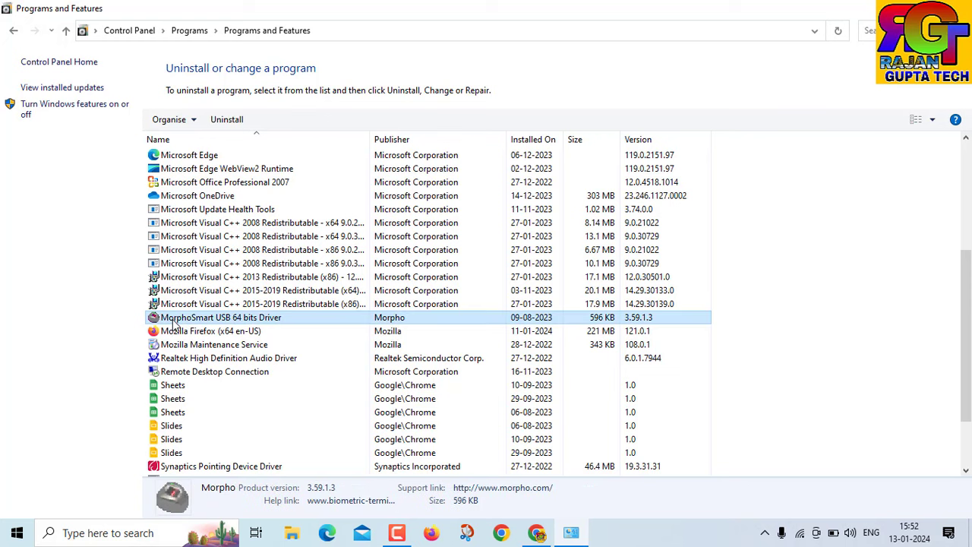
right_click(278, 323)
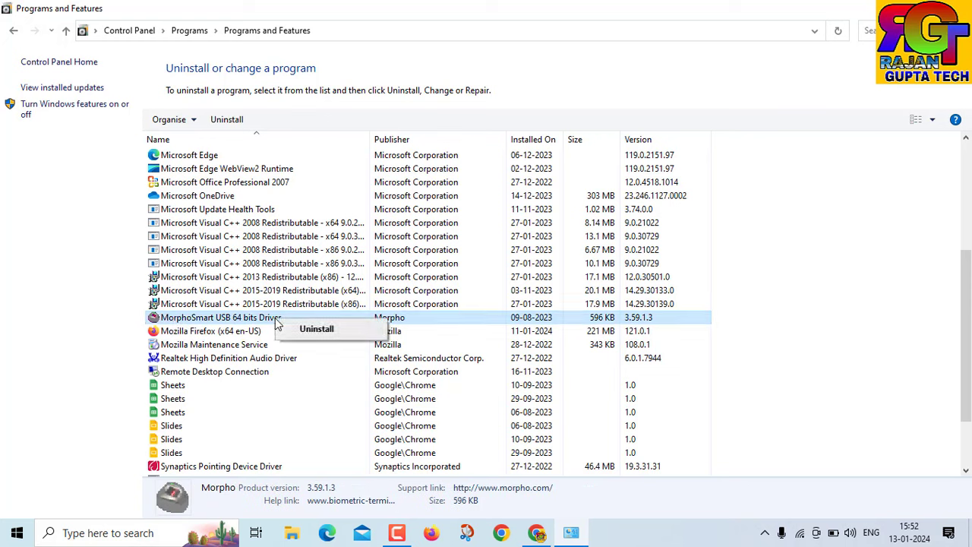
left_click(311, 330)
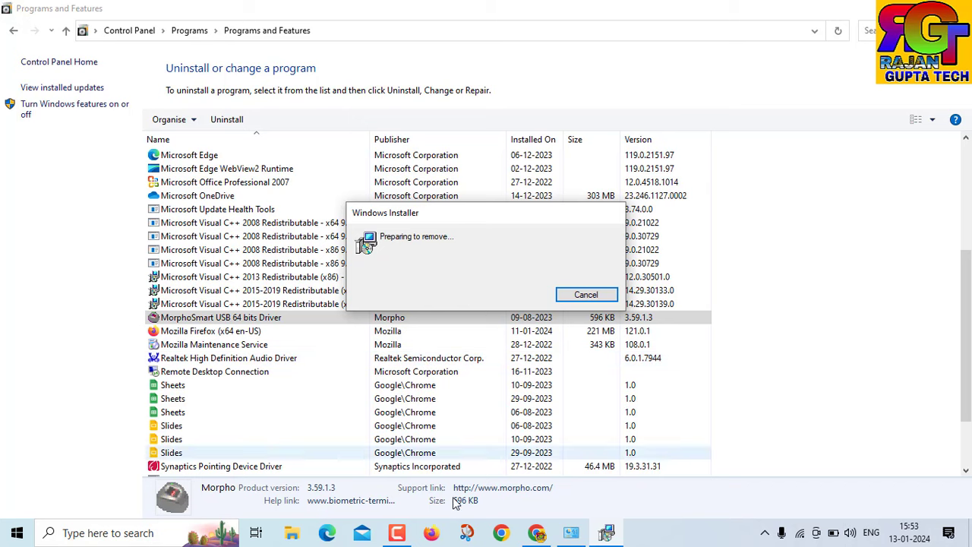
Switch to Chrome and download the Windows L0 RD (https/localhost) driver for the MSO1300E3 L0 device
left_click(536, 535)
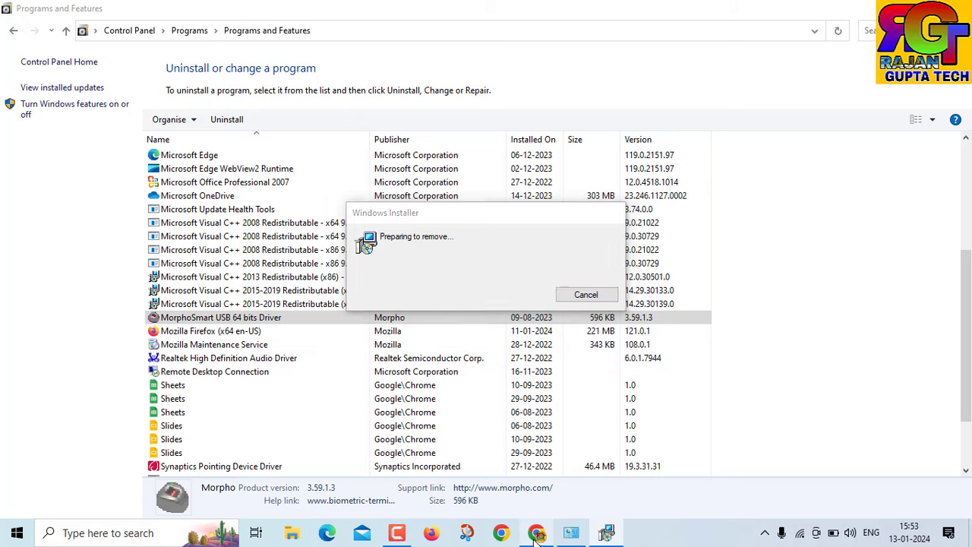
mouse_move(698, 117)
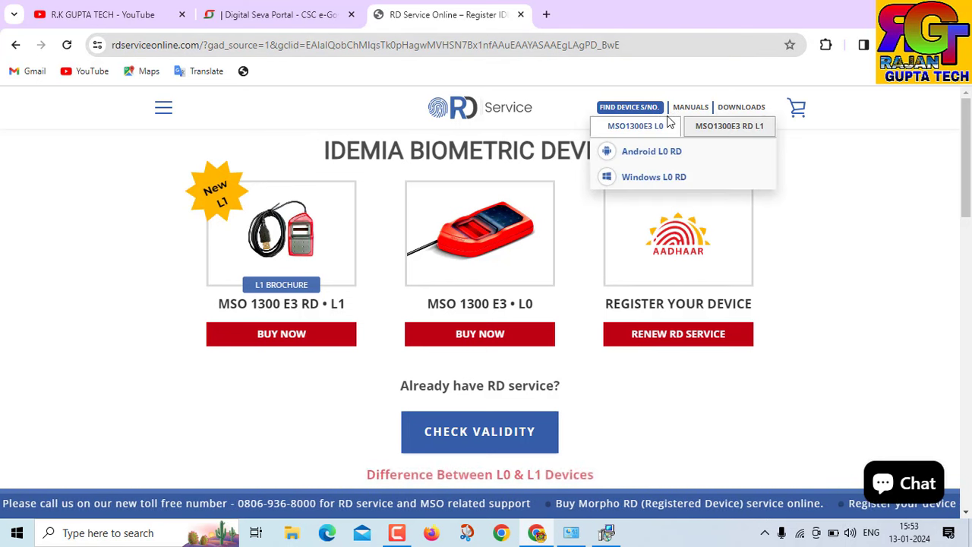
mouse_move(751, 114)
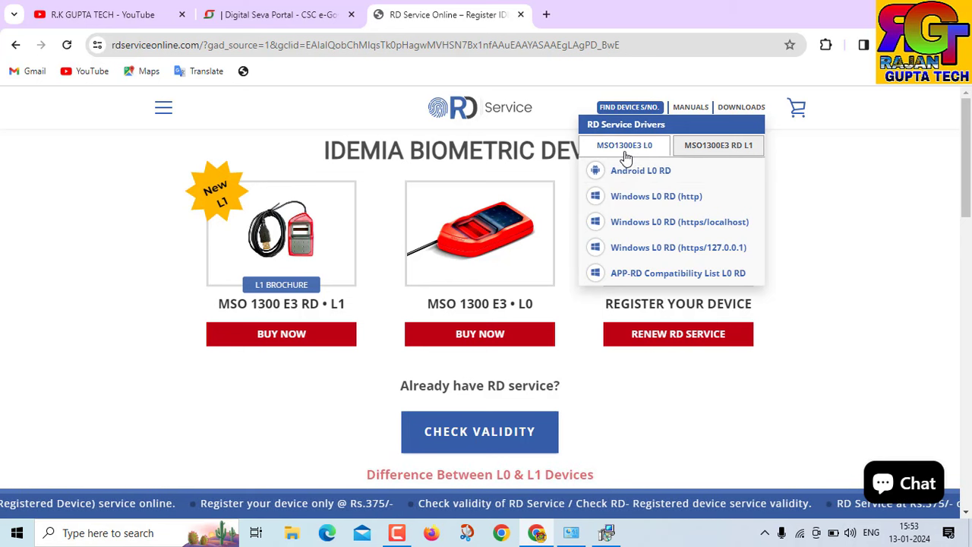
mouse_move(630, 107)
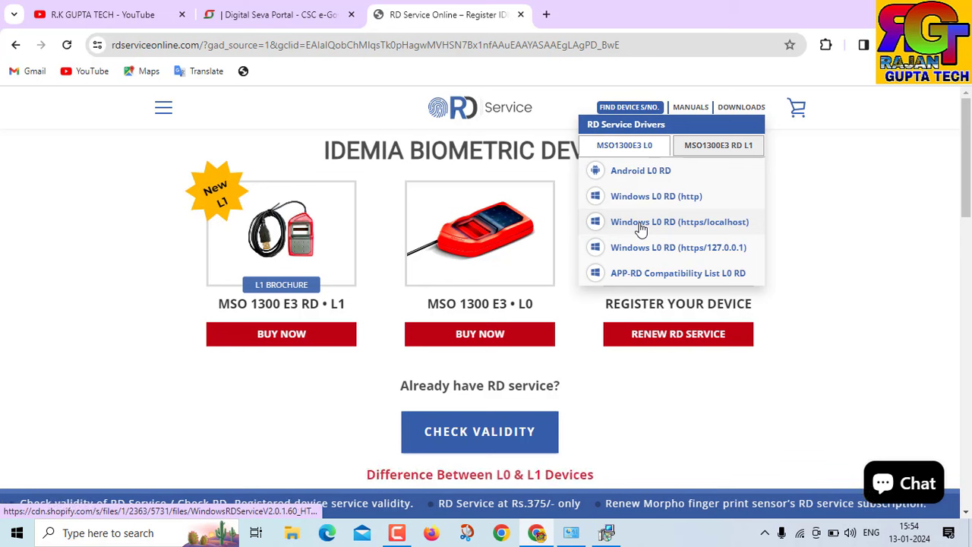
Continue the MorphoSmart USB driver removal with running applications closed automatically, and return to the list of installed programs
left_click(605, 533)
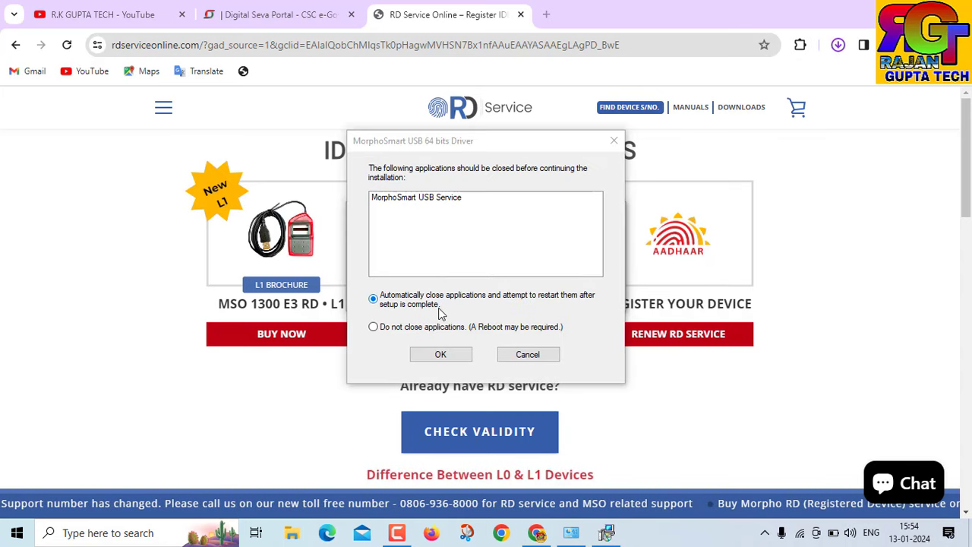
left_click(439, 358)
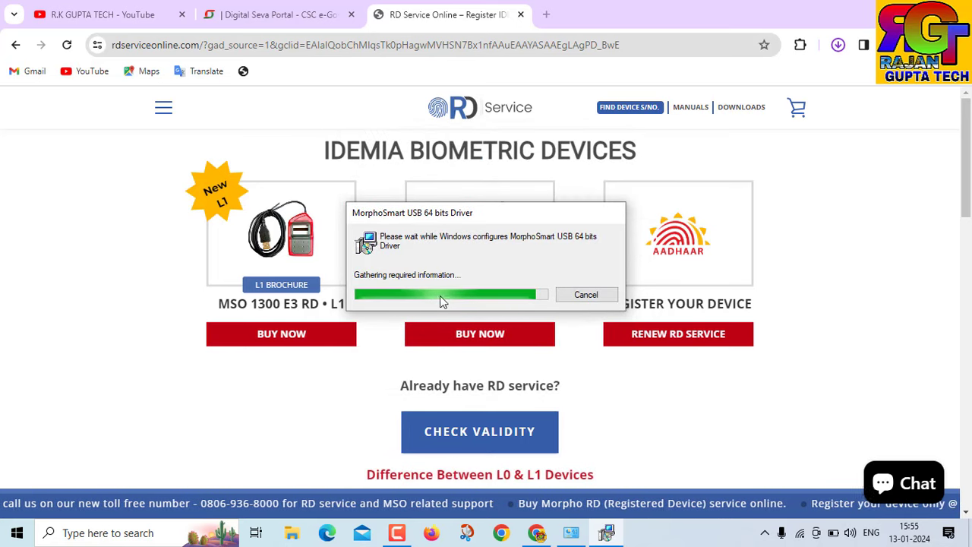
left_click(575, 535)
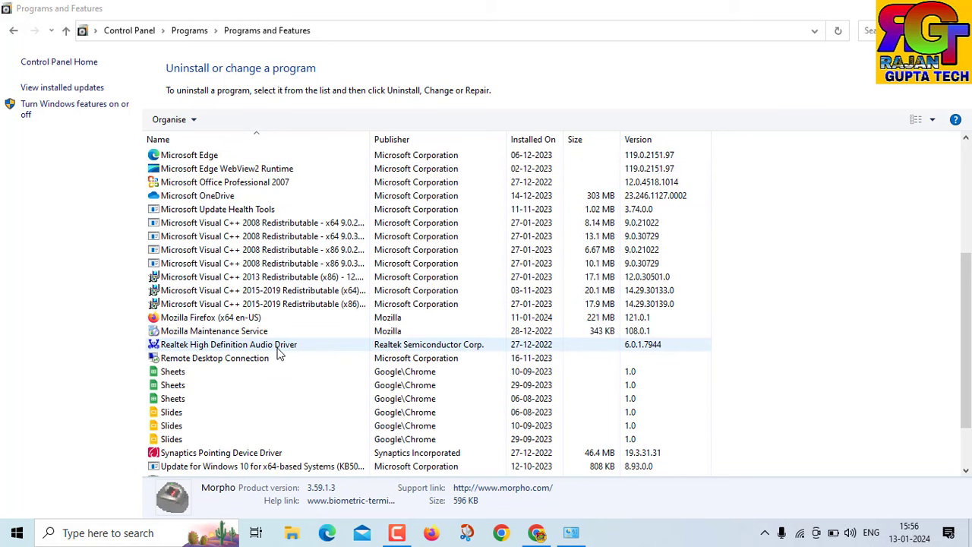
Check Chrome's recent download history for the RD service driver archive
left_click(536, 533)
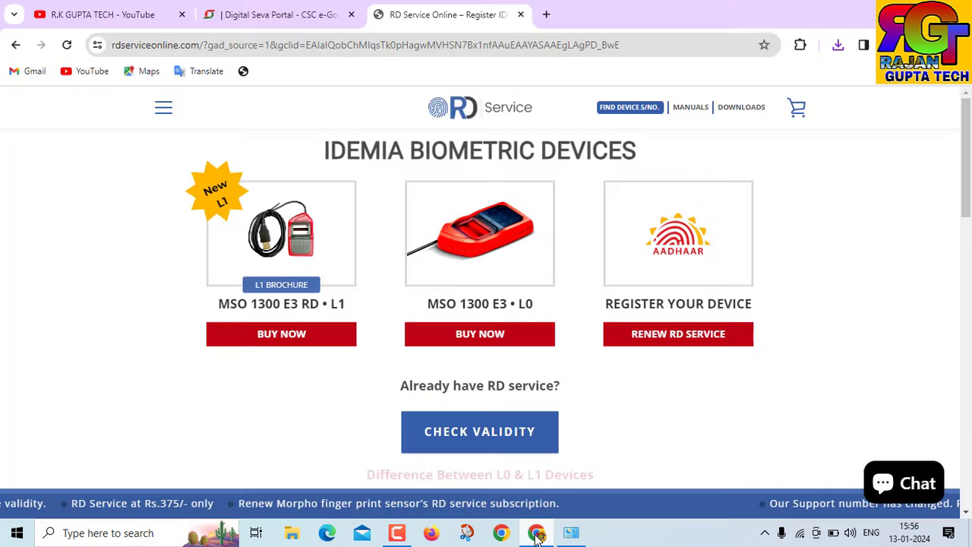
left_click(838, 45)
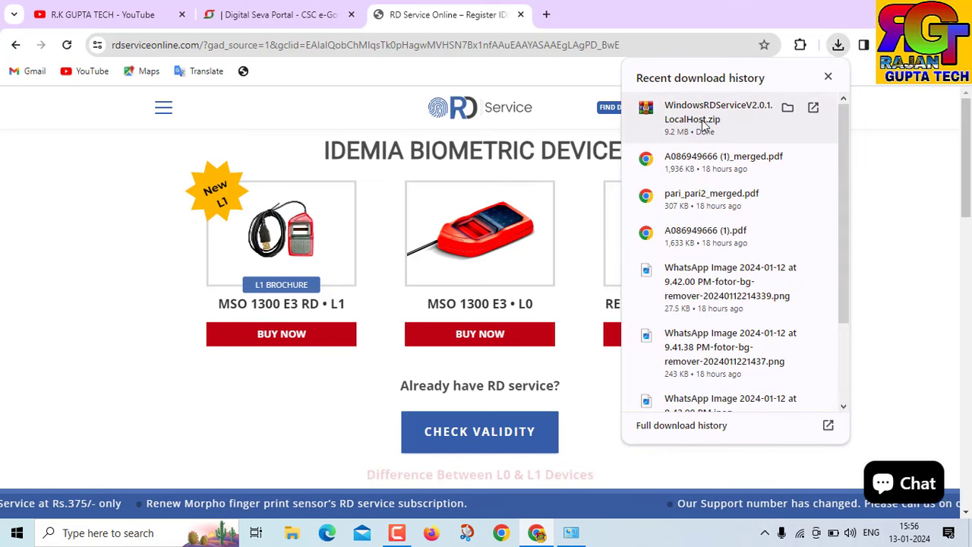
left_click(838, 45)
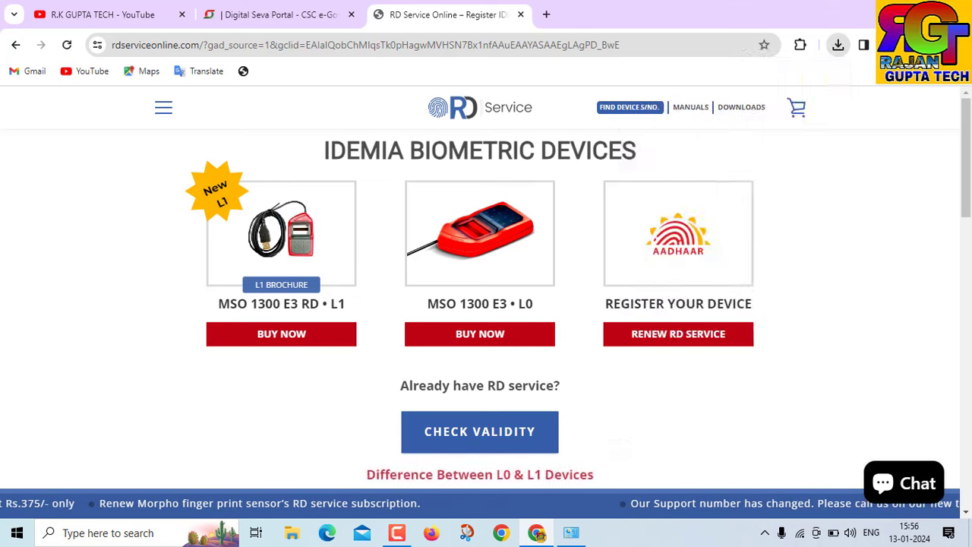
Close Programs and Features and delete the MORPHORDLOG and MorphoRdServiceL0Soft folders from Local Disk (C:)
key("alt+Tab")
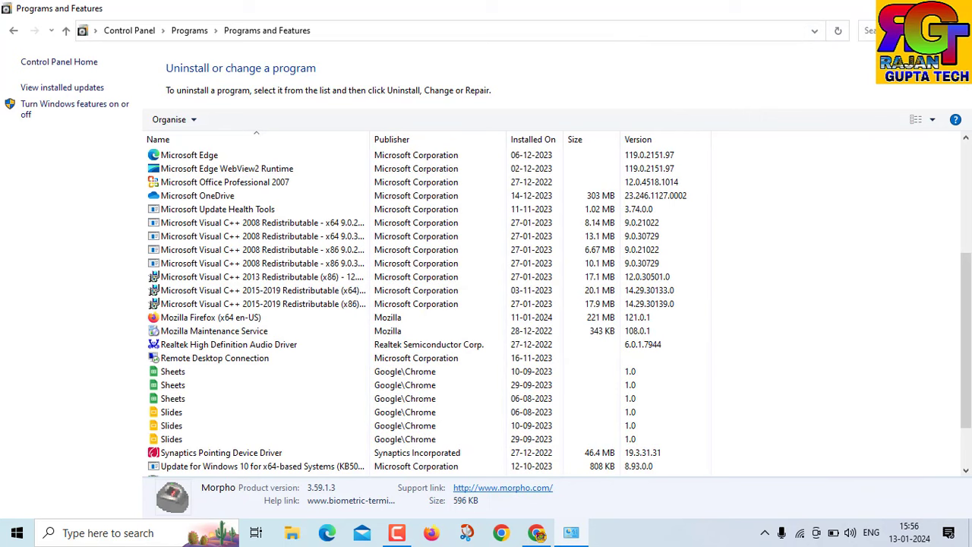
key("alt+F4")
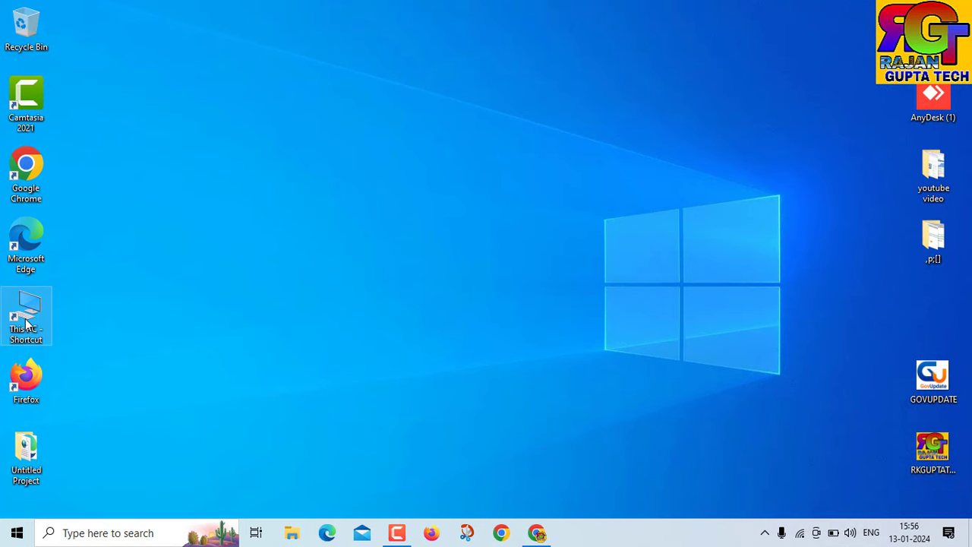
double_click(26, 324)
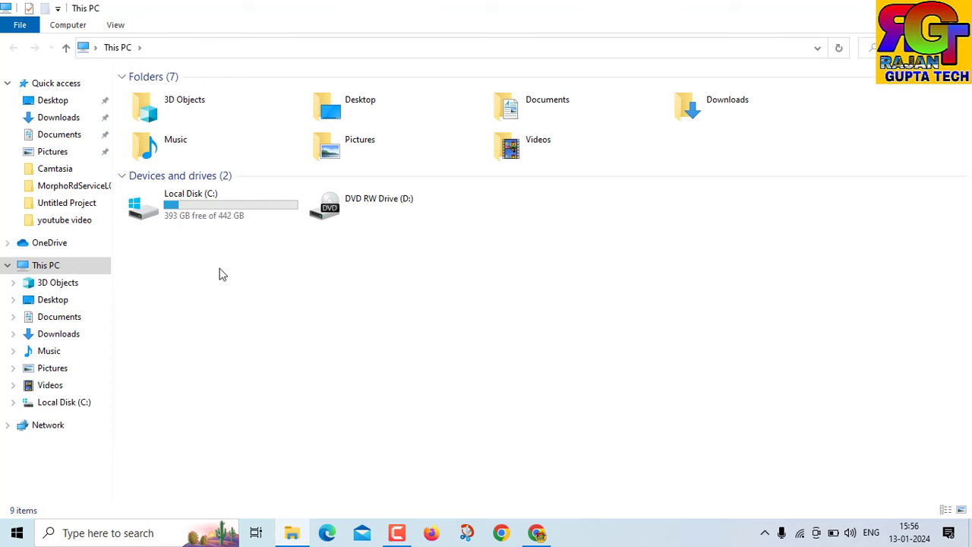
double_click(201, 203)
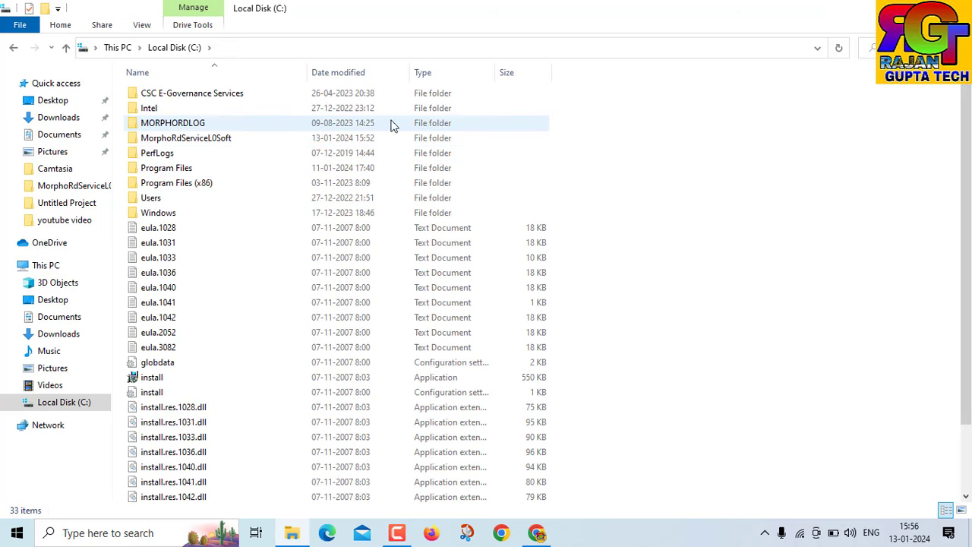
left_click_drag(568, 121, 461, 141)
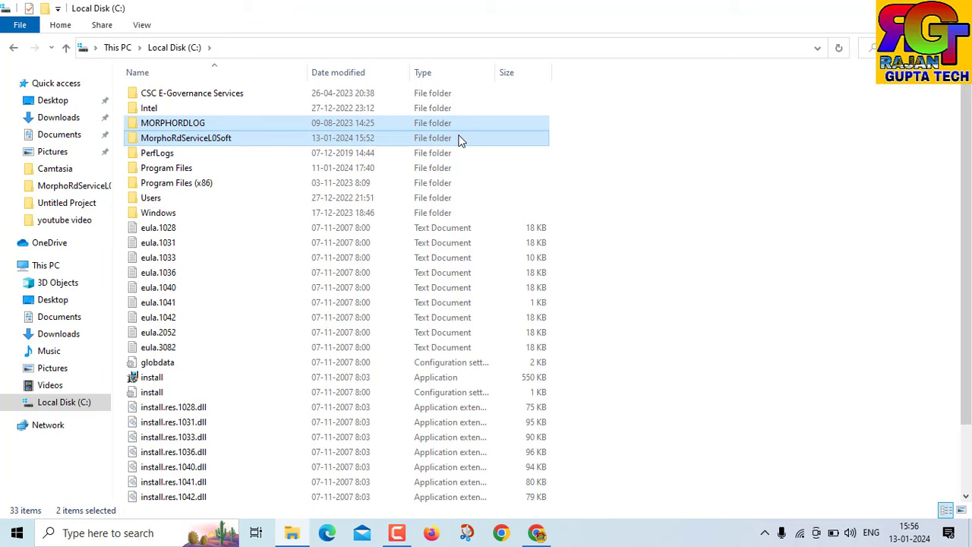
right_click(461, 140)
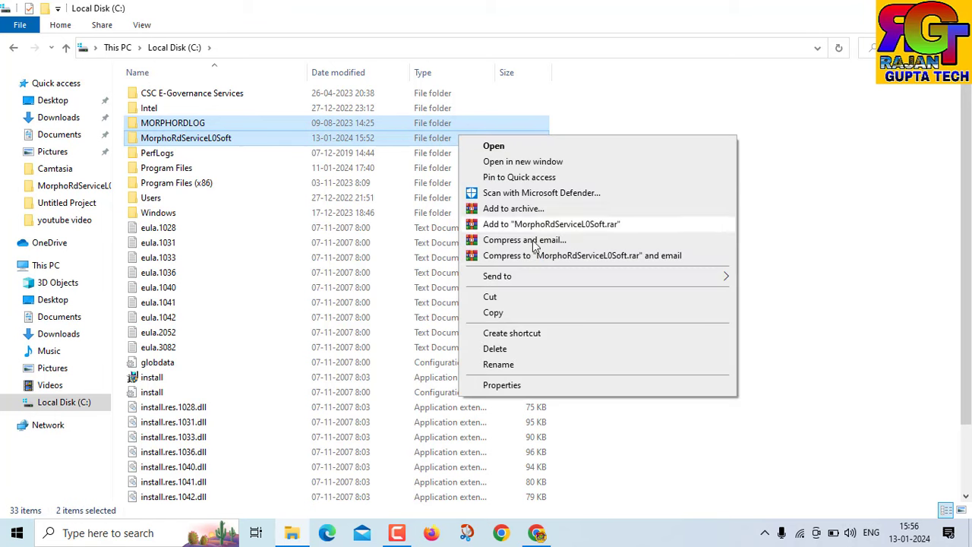
left_click(495, 348)
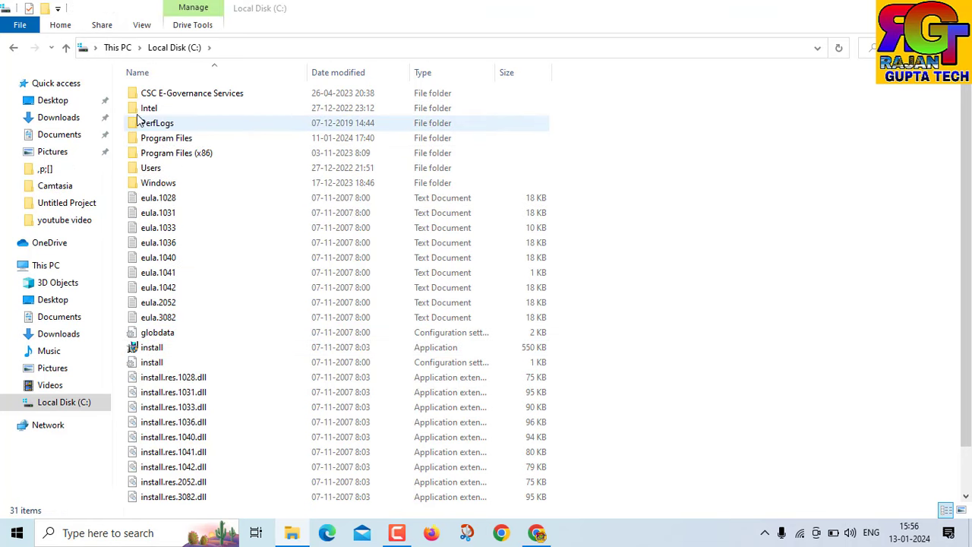
Extract the WindowsRDServiceV2.0.1.60_HTTPs-LocalHost archive in Downloads into its own same-named folder, replacing all existing files
left_click(38, 122)
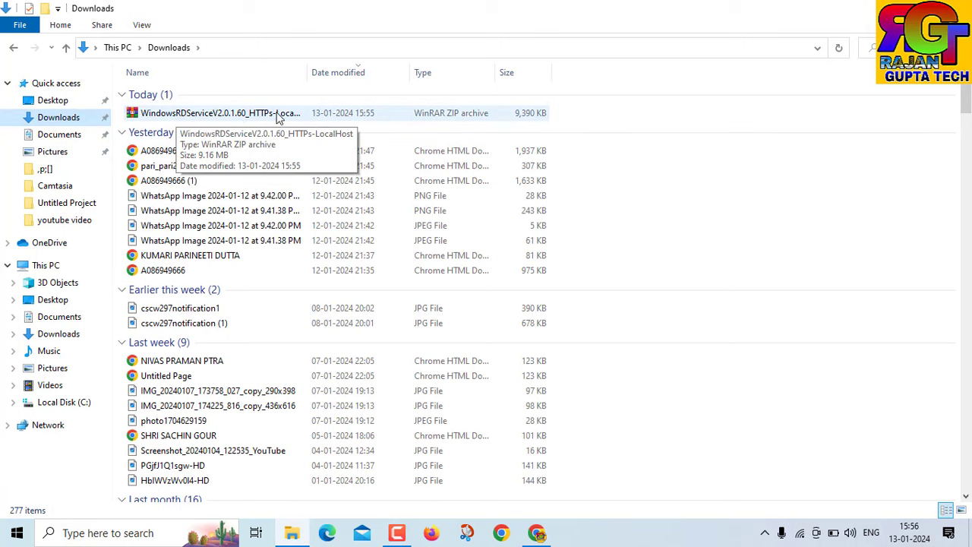
left_click(278, 116)
right_click(278, 115)
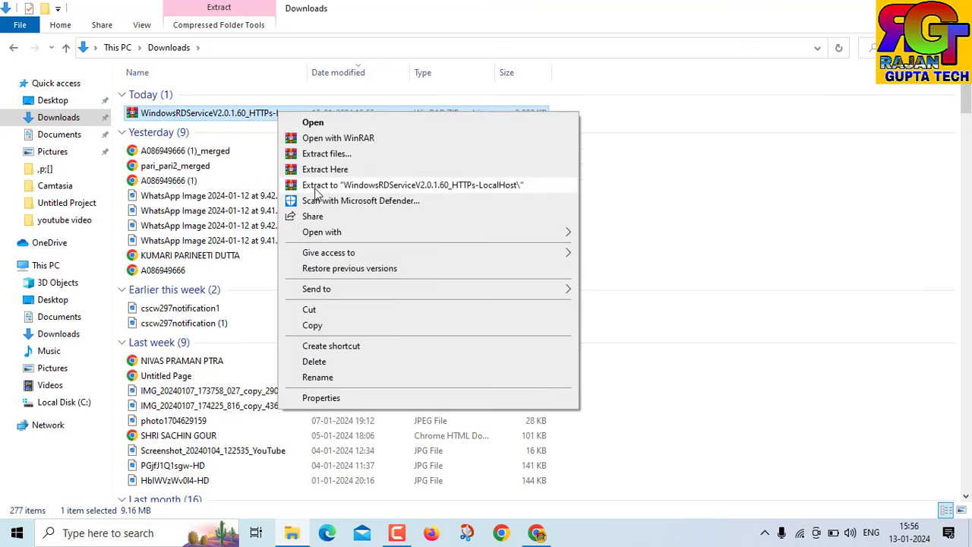
left_click(371, 186)
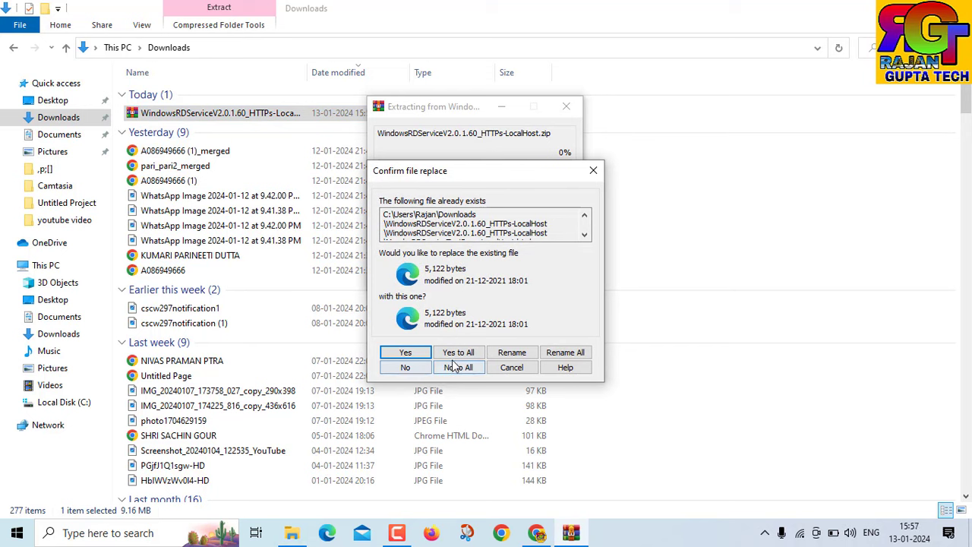
left_click(458, 356)
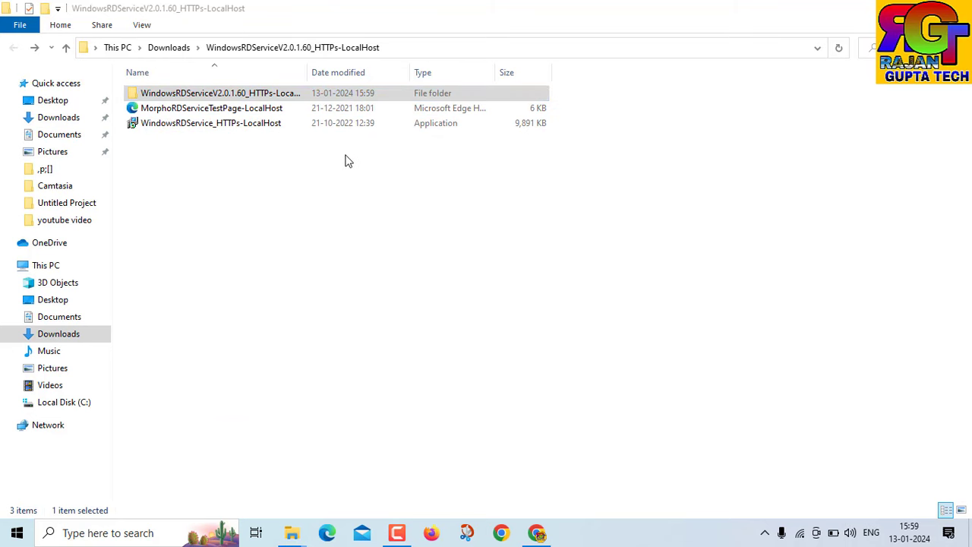
Install the Morpho RD Service Driver using WindowsRDService_HTTPs-LocalHost from the nested extracted folder, choosing to restart the computer later
double_click(240, 97)
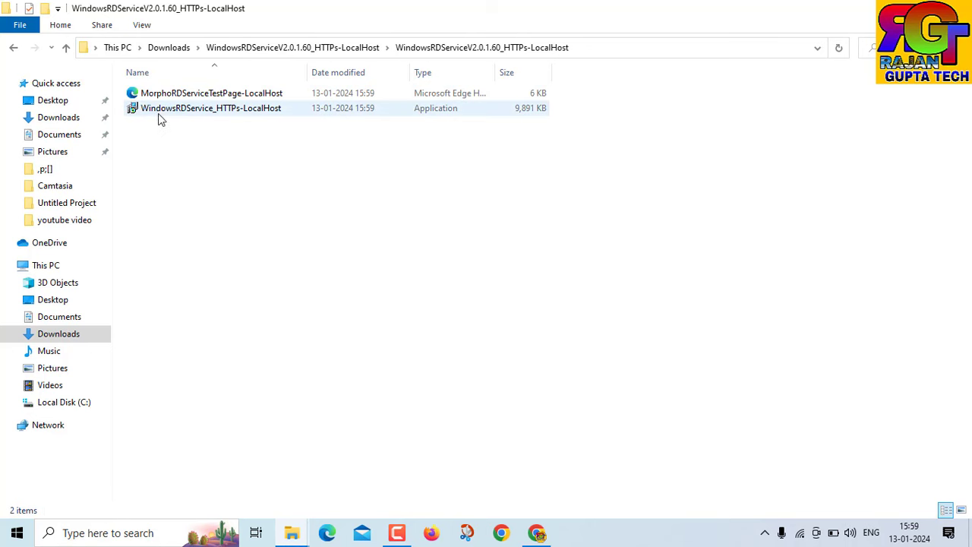
double_click(228, 114)
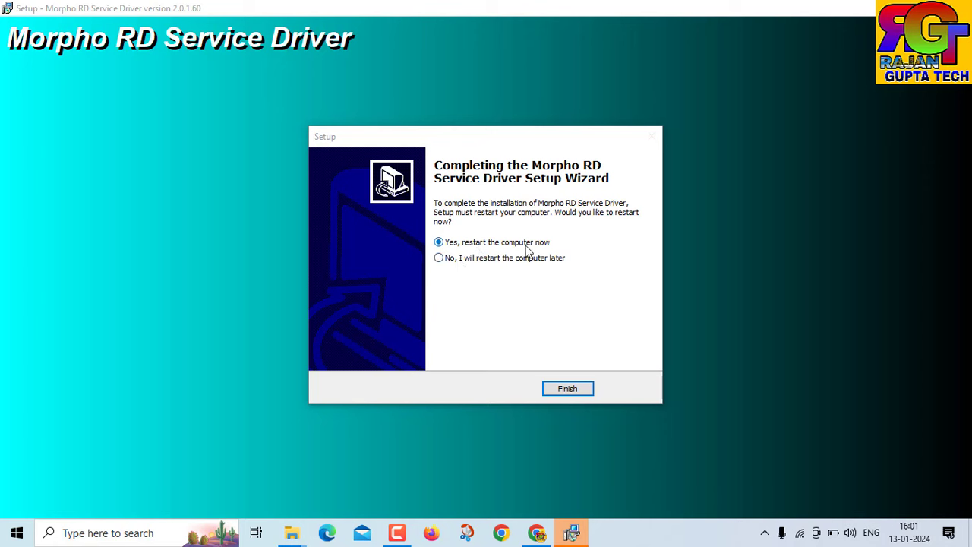
left_click(438, 259)
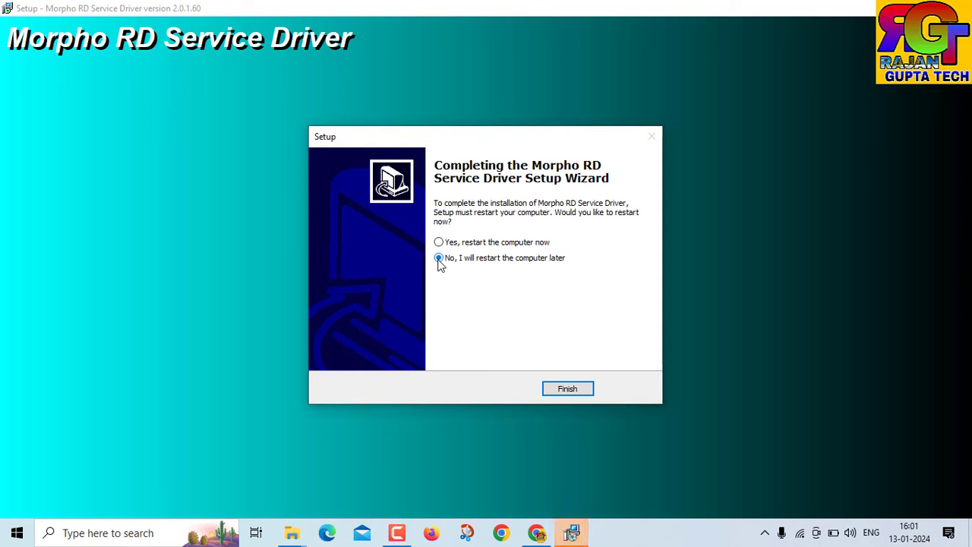
left_click(563, 391)
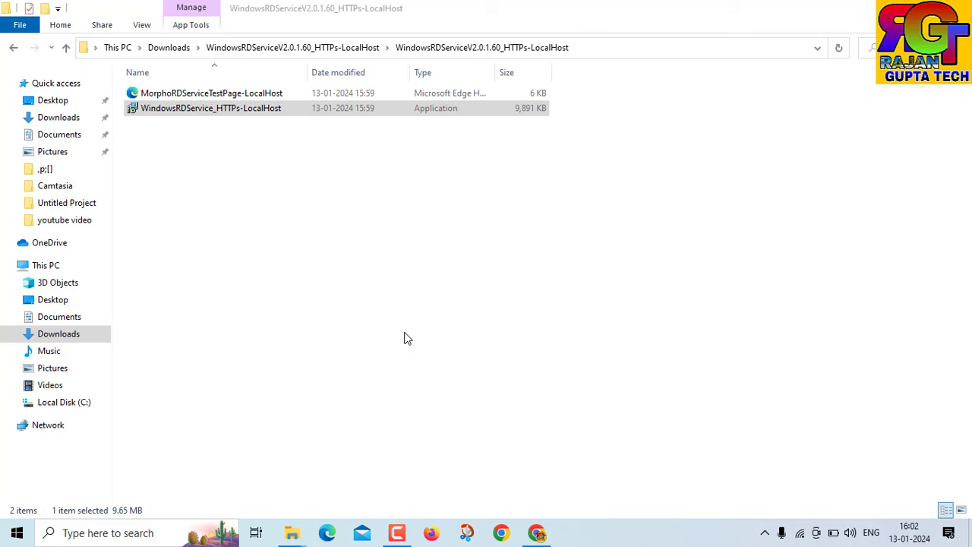
Open the ConfigSettings file from the MorphoRdServiceL0Soft folder on Local Disk (C:) in Notepad
left_click(537, 534)
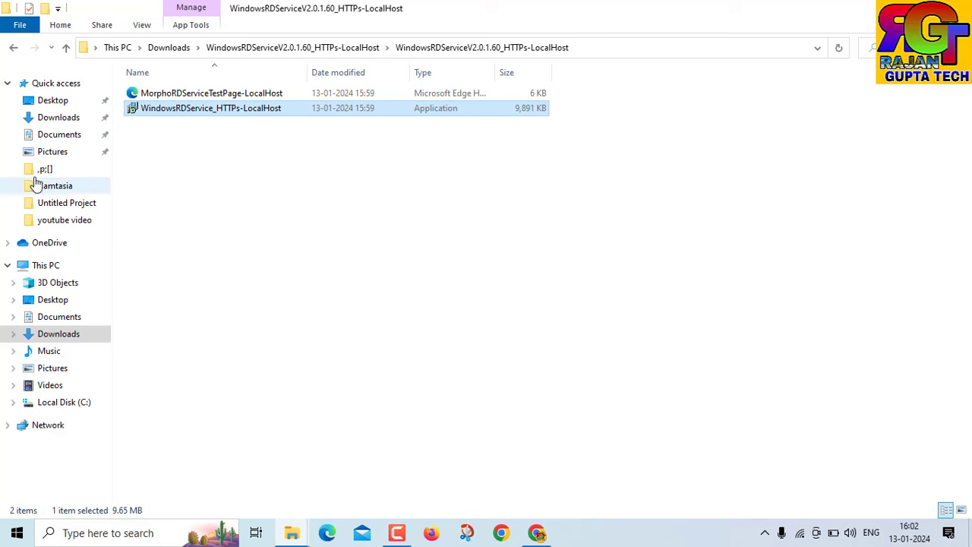
left_click(13, 47)
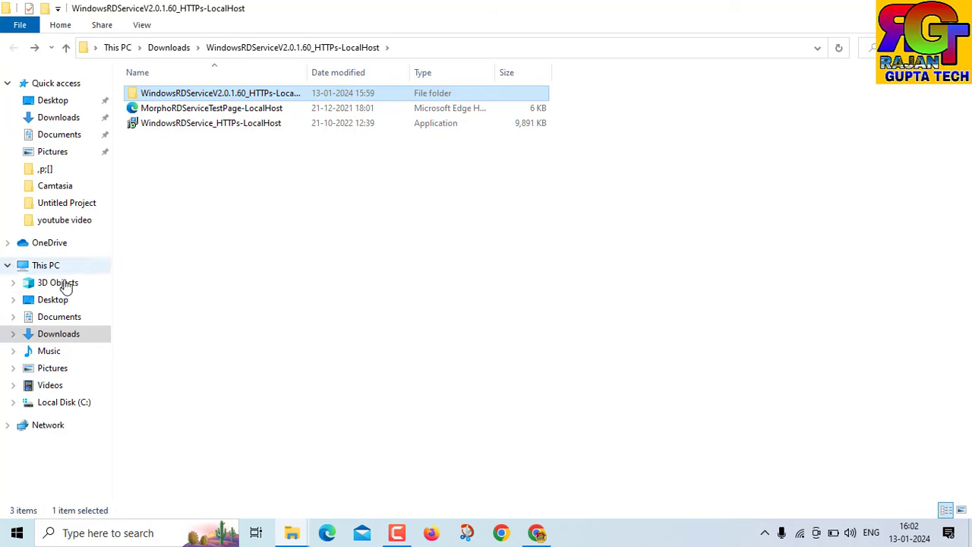
left_click(60, 406)
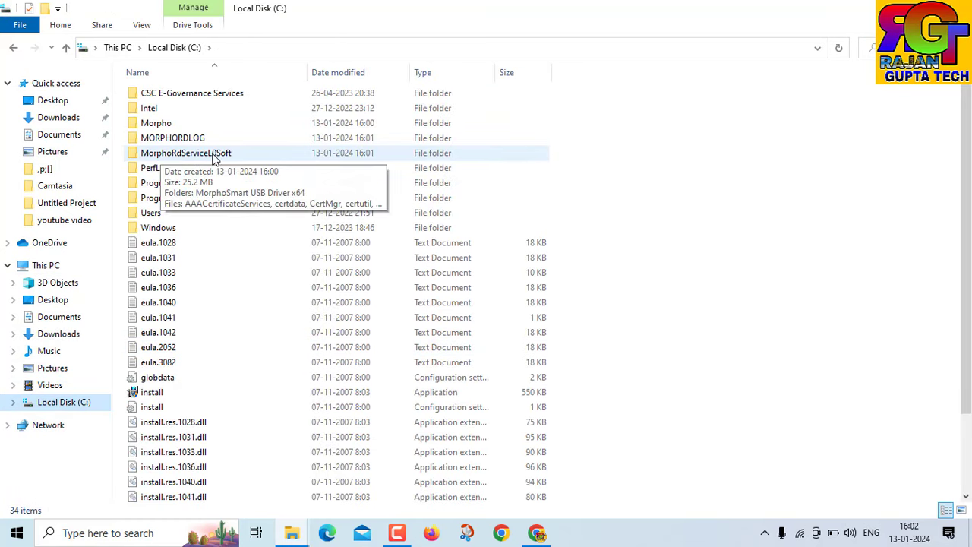
left_click(311, 162)
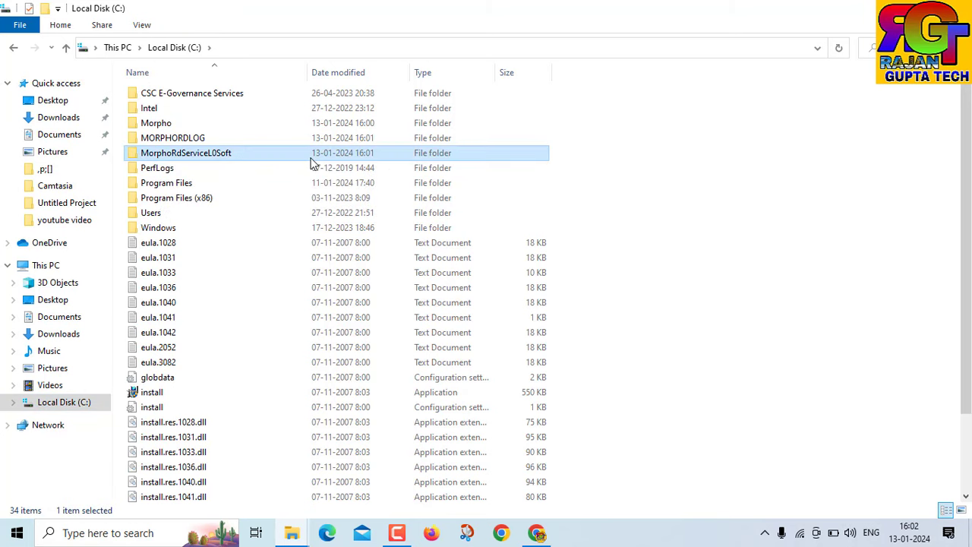
double_click(310, 162)
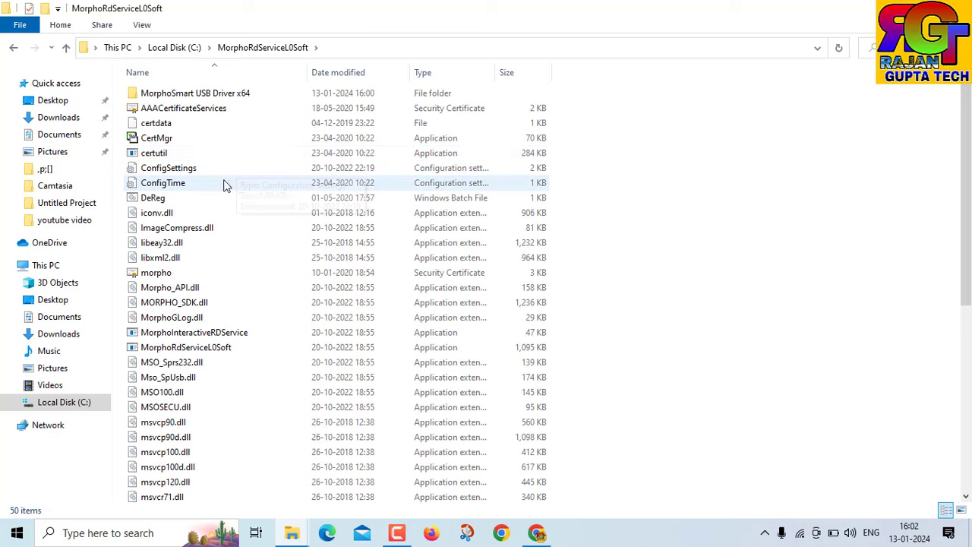
left_click(181, 171)
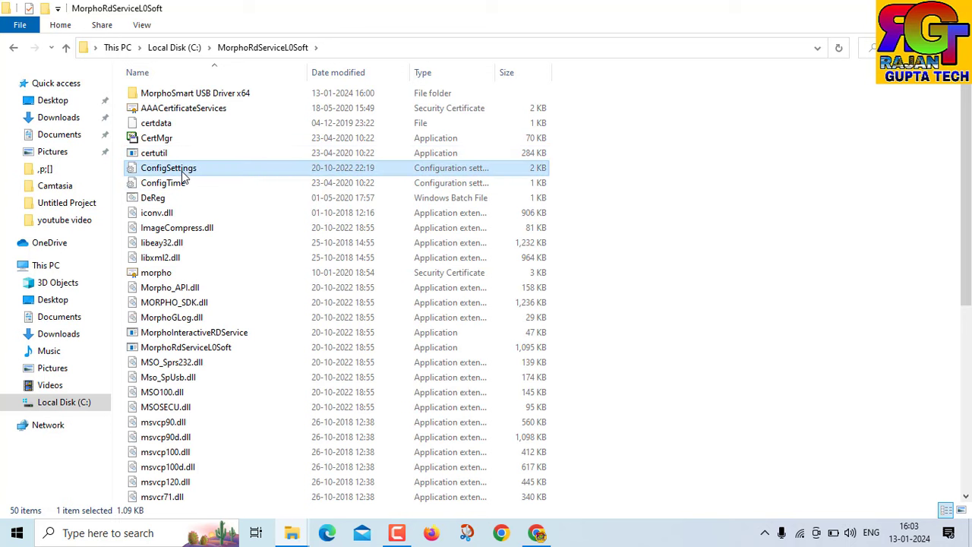
double_click(182, 171)
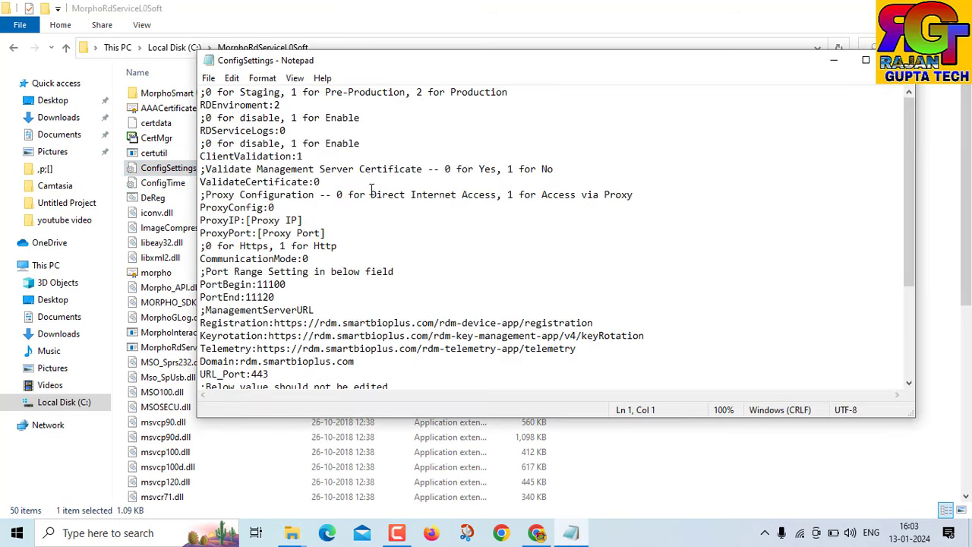
Change the CommunicationMode value in ConfigSettings to 1 and close the file without saving the change
left_click(312, 260)
key("BackSpace")
type("1")
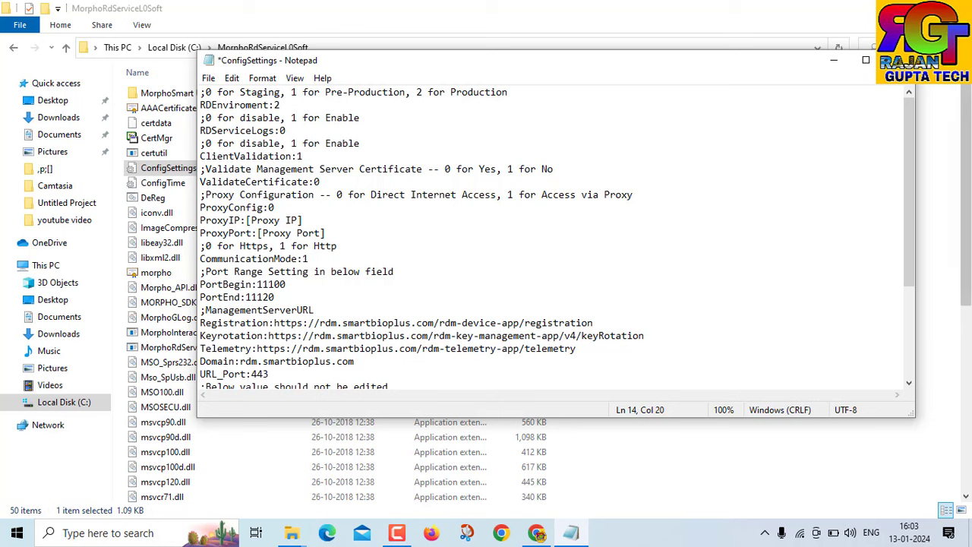
left_click(899, 60)
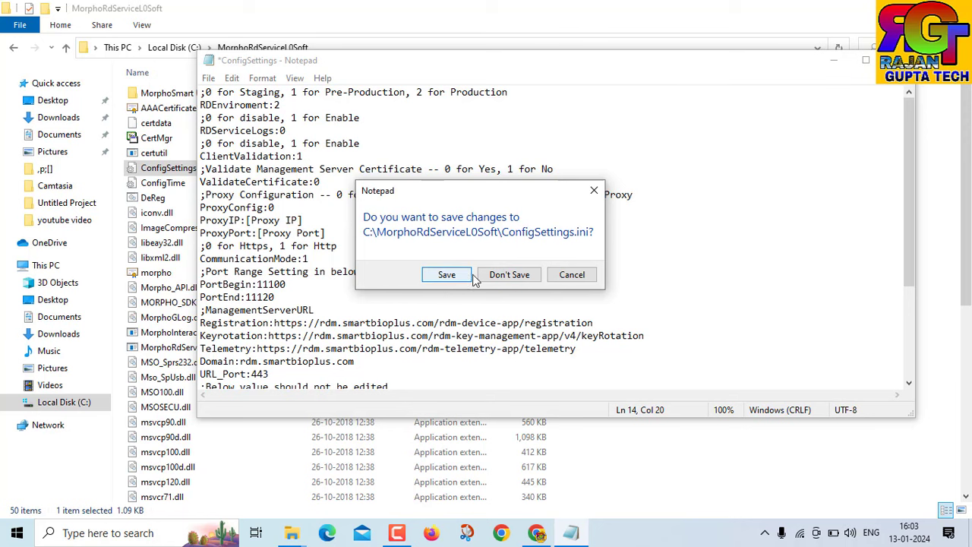
left_click(510, 276)
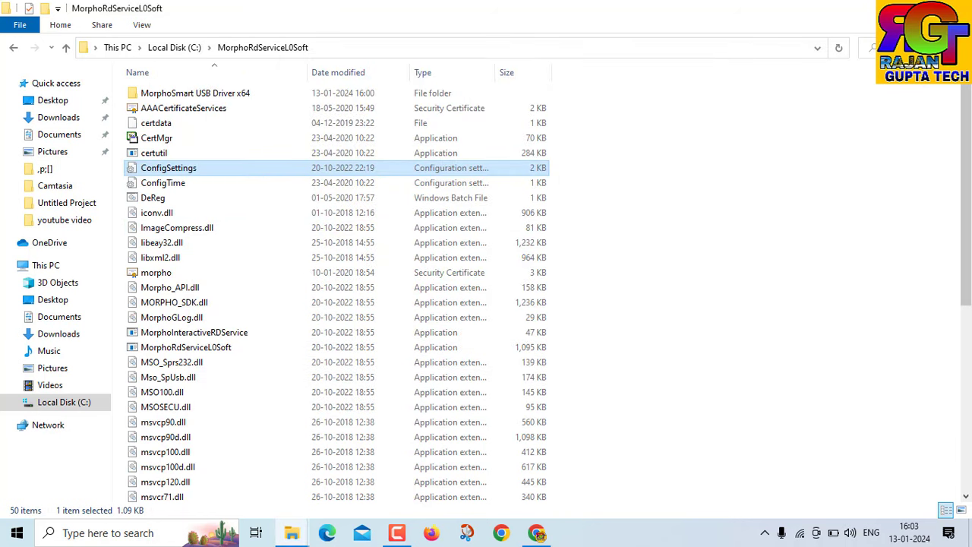